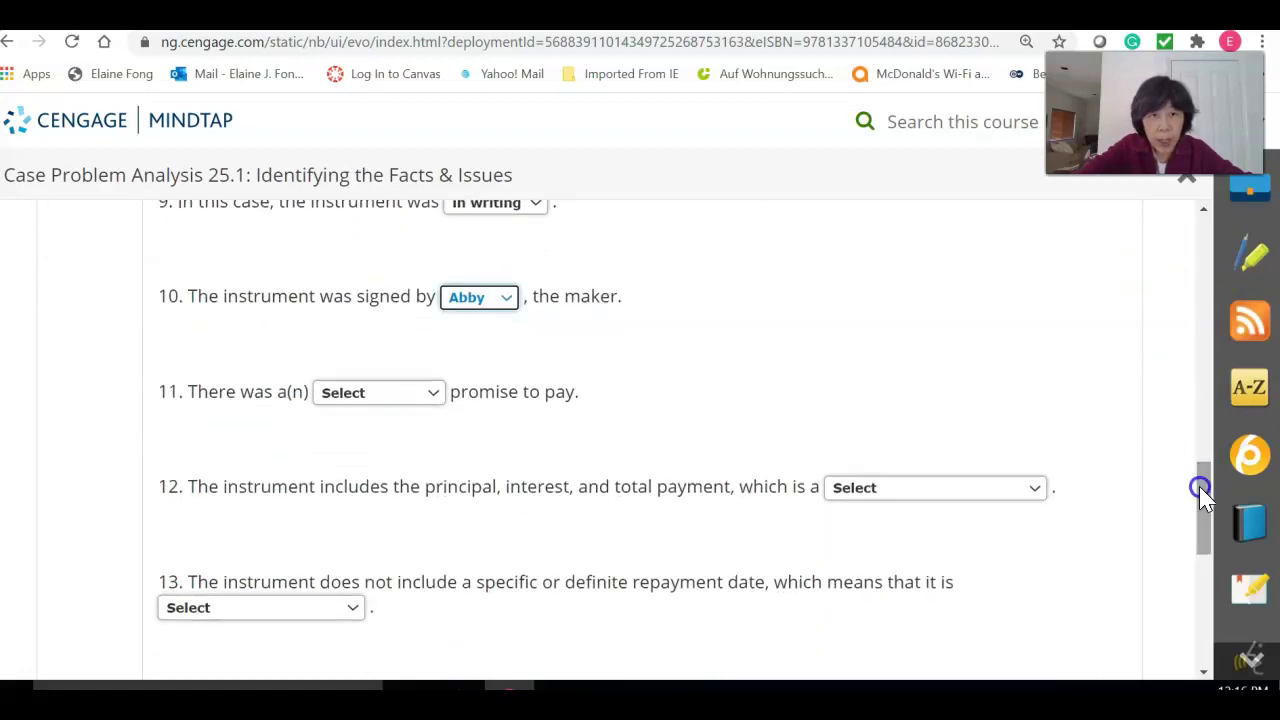
- Answer question 11 with 'unconditional' and scroll back to the top of the page
left_click(424, 394)
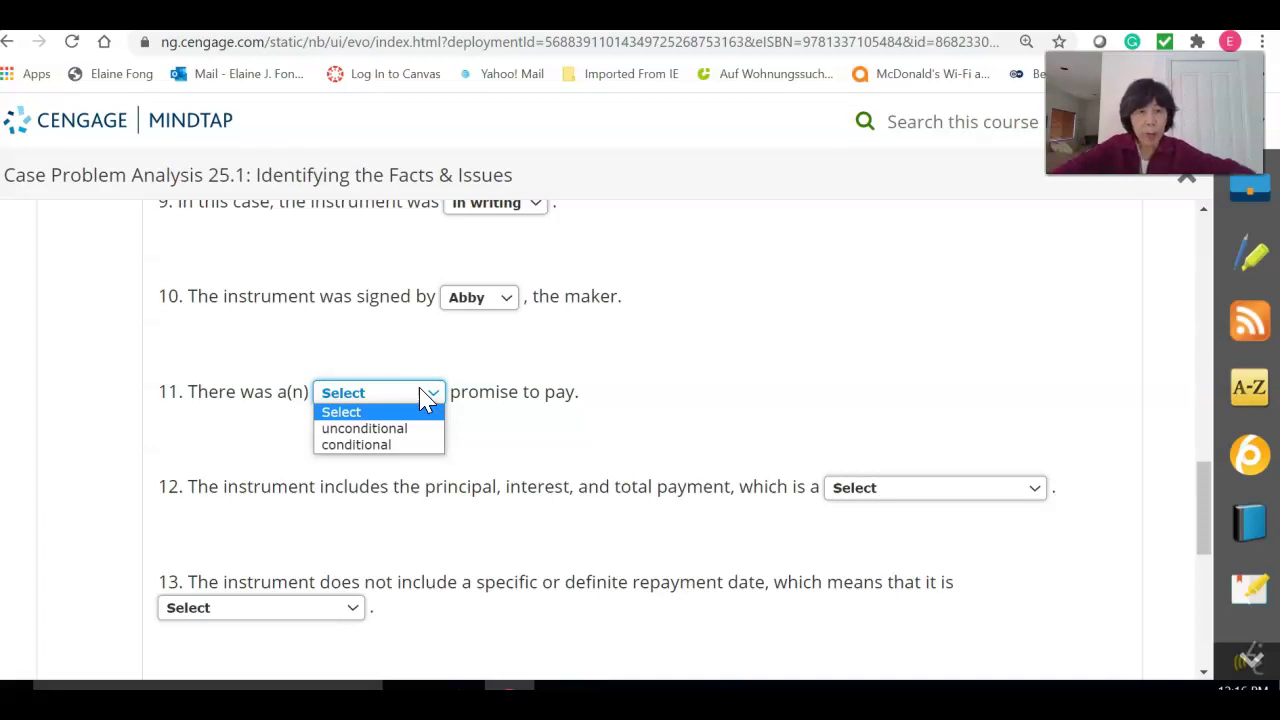
left_click_drag(424, 398, 400, 440)
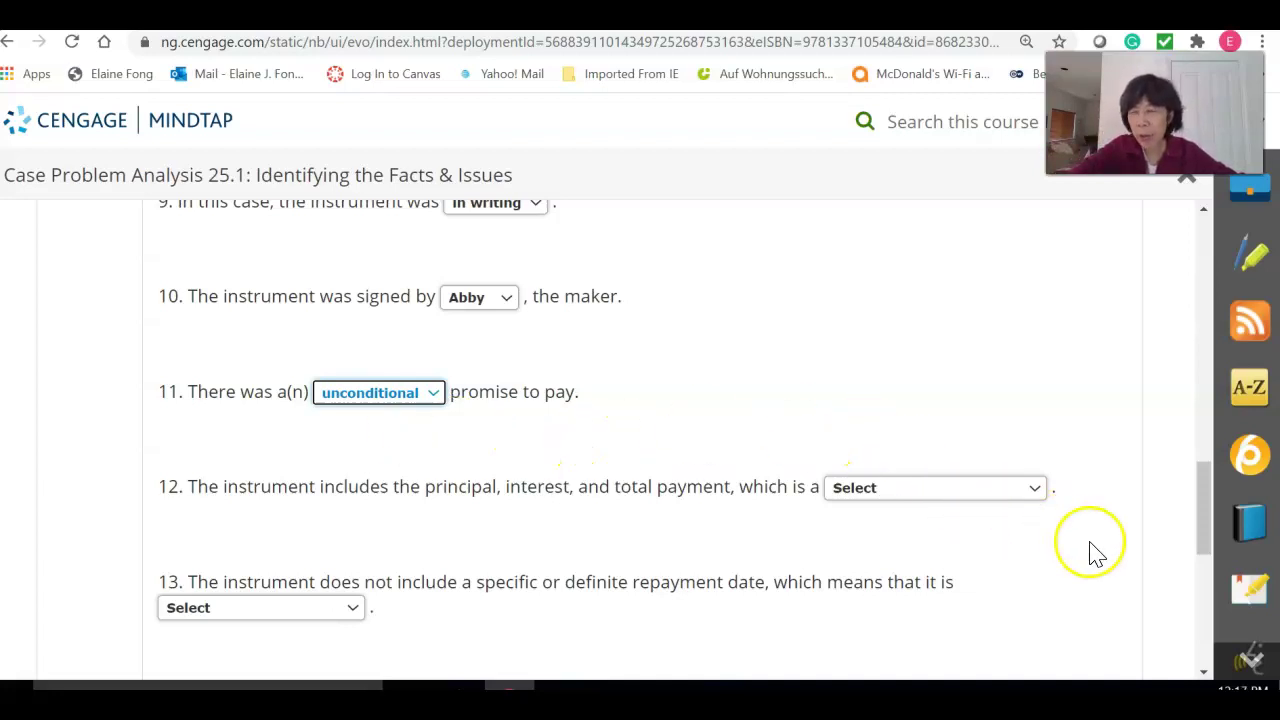
left_click_drag(1201, 515, 1202, 293)
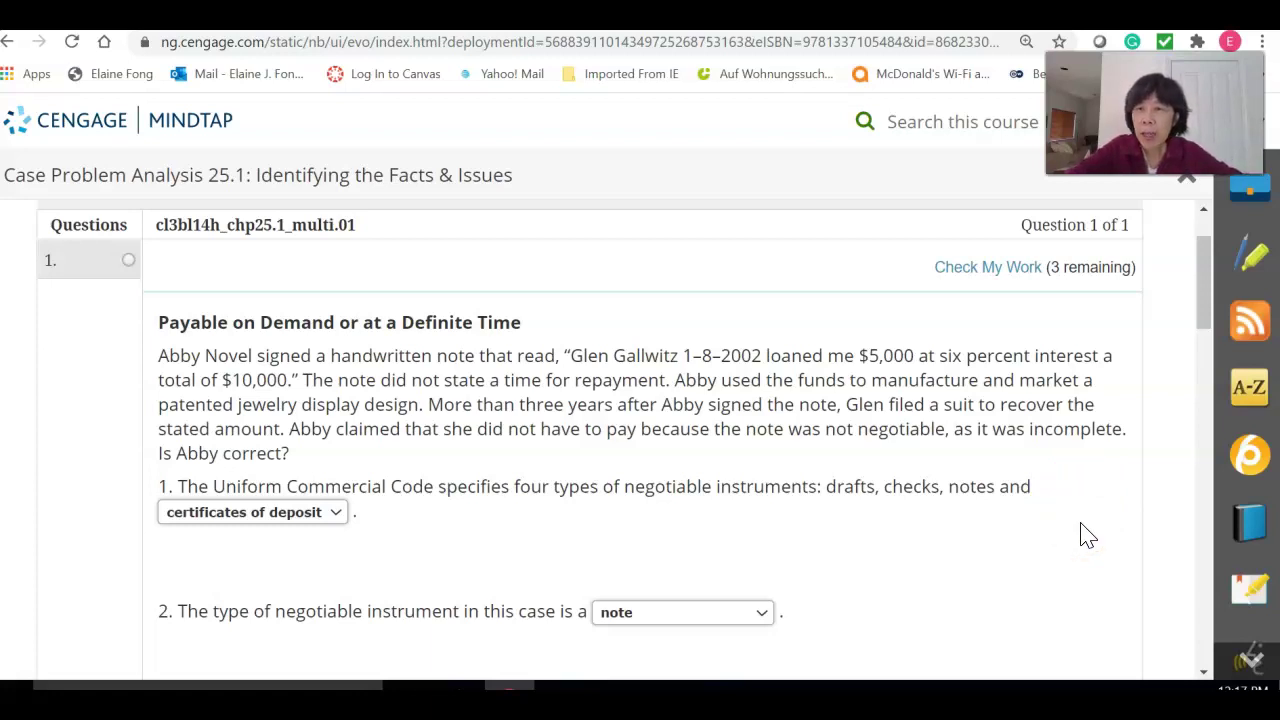
- Scroll down and answer question 12 with 'fixed amount of money'
left_click(1205, 300)
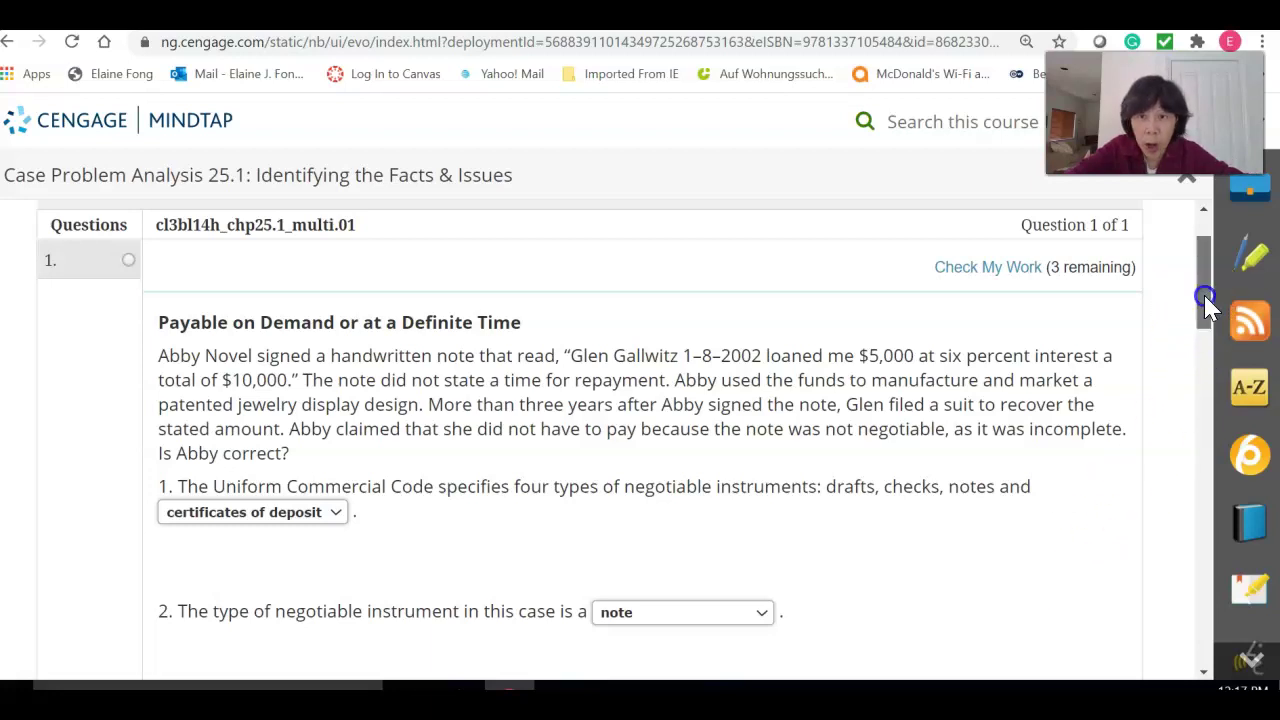
left_click_drag(1205, 300, 1178, 512)
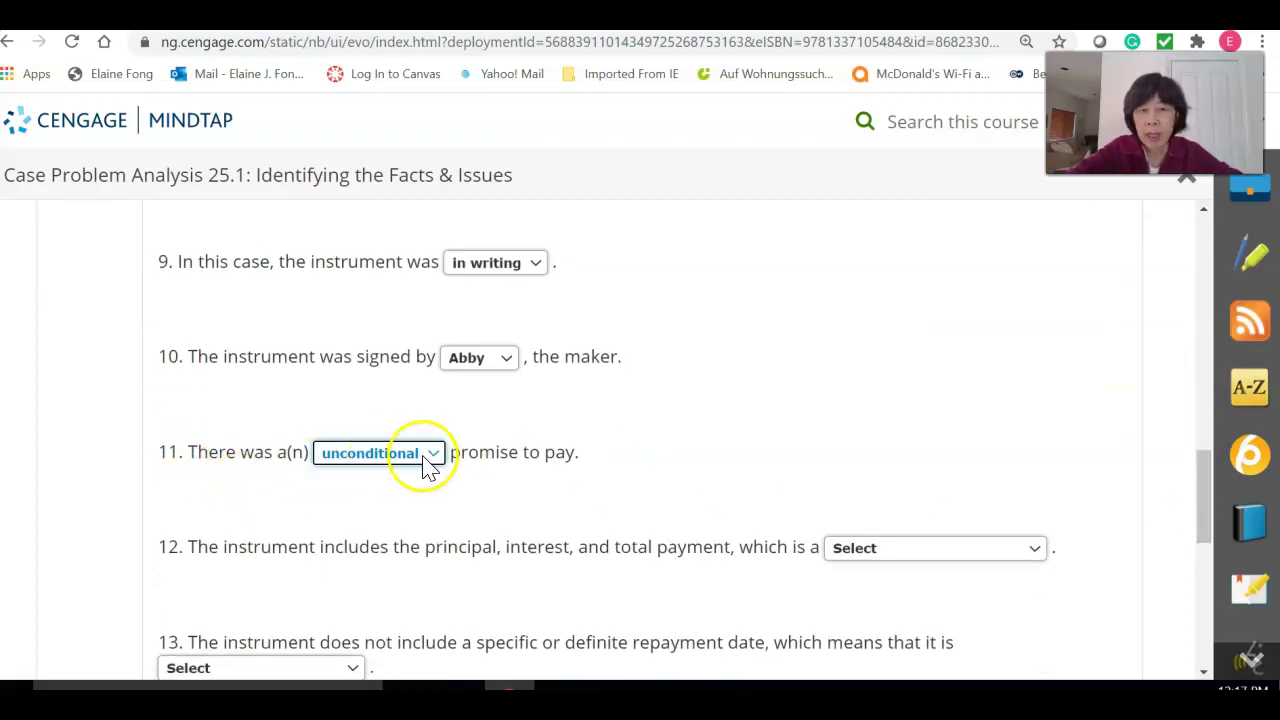
left_click_drag(1208, 500, 1206, 538)
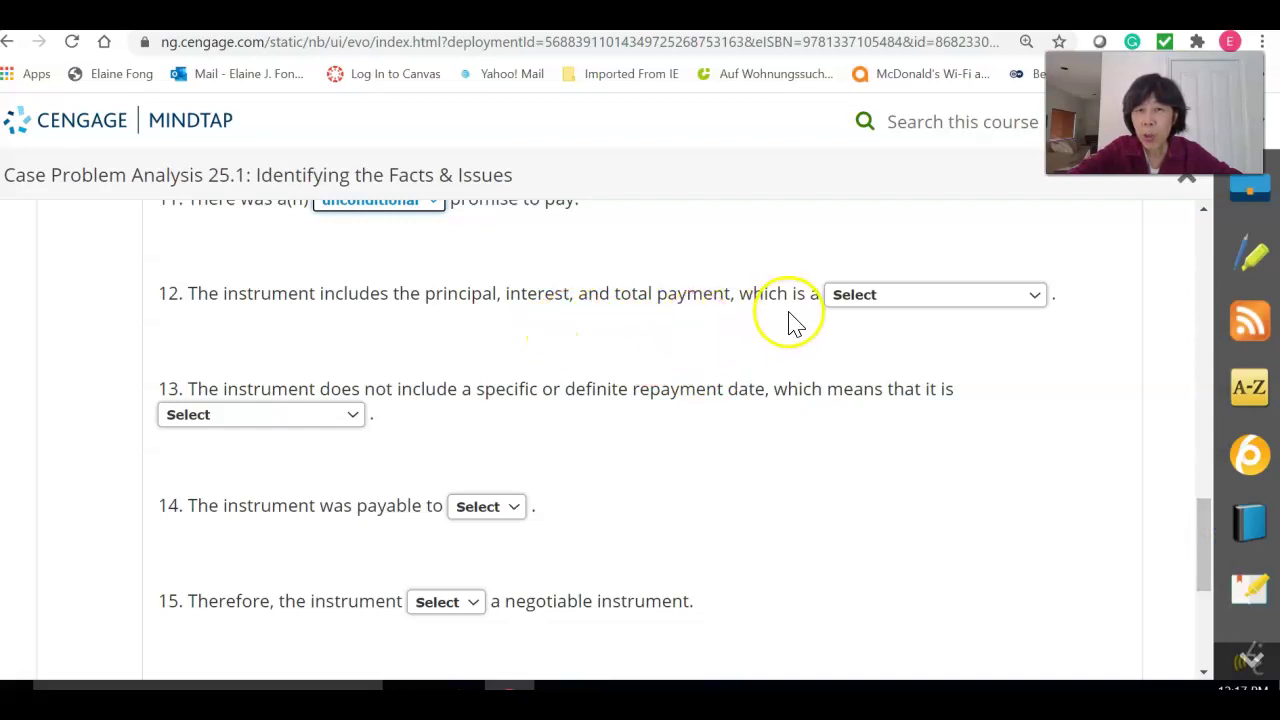
left_click(1003, 297)
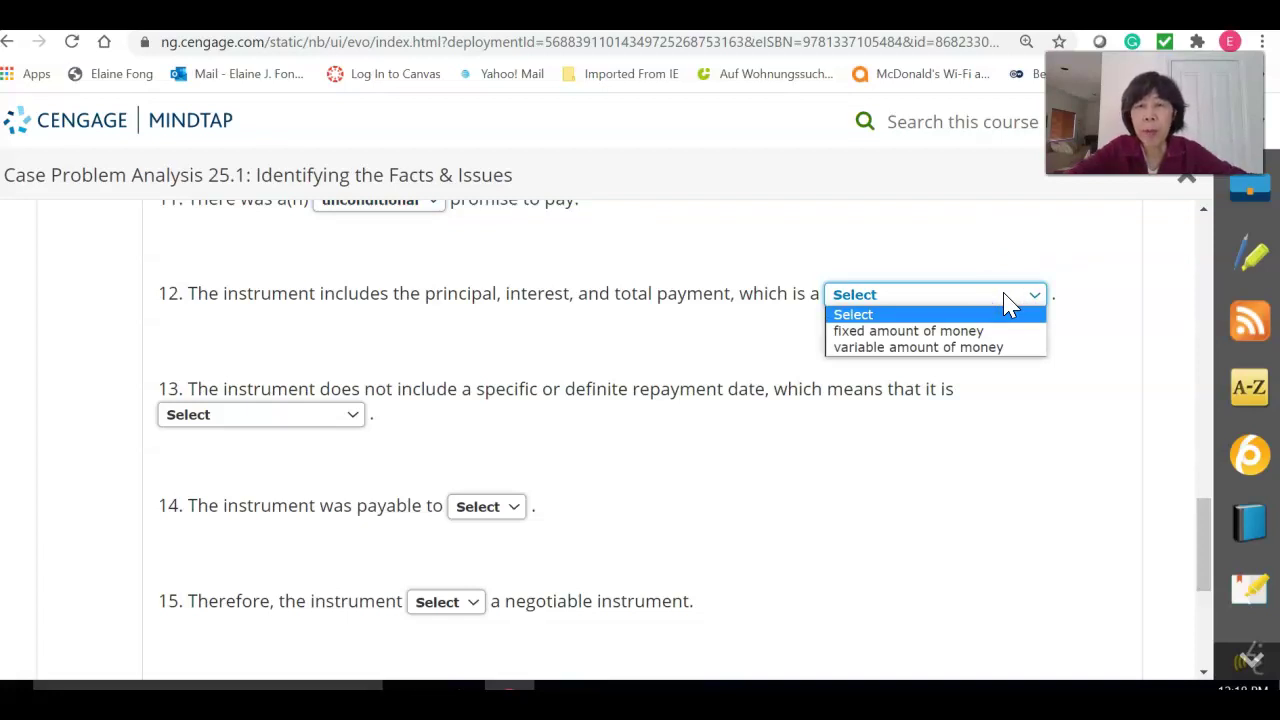
left_click(974, 330)
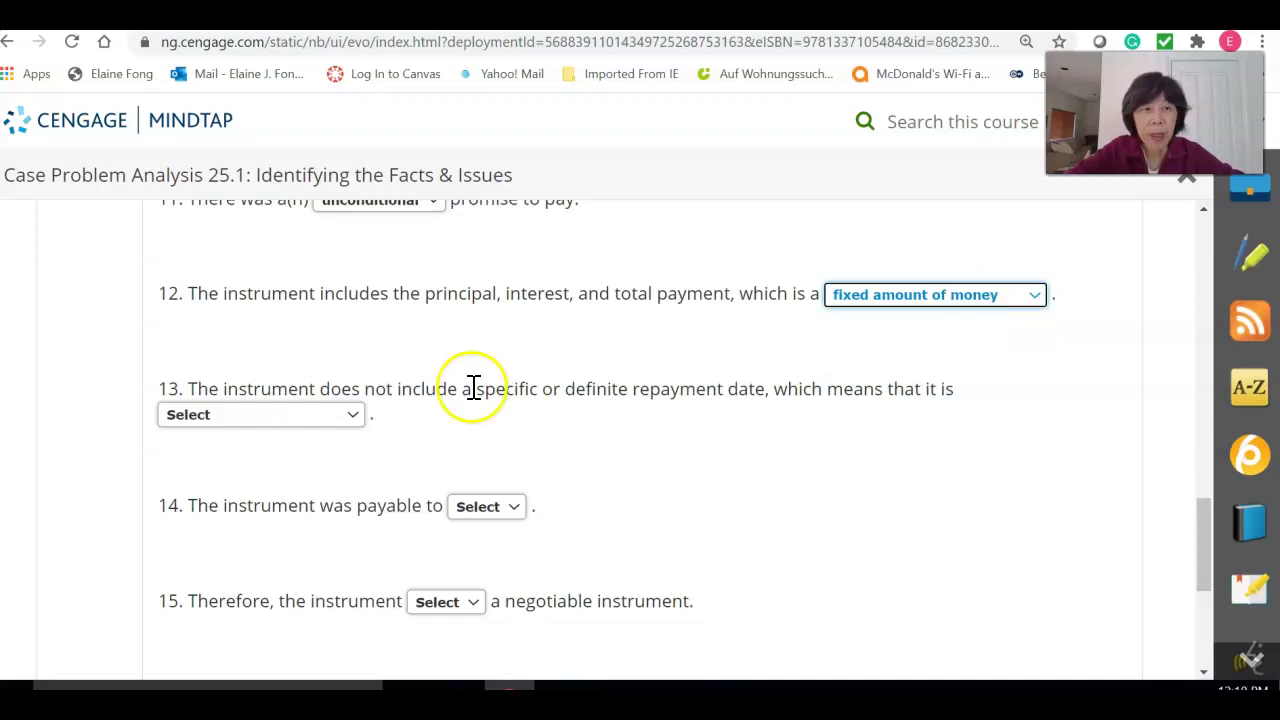
- Answer question 13 with 'payable on demand' and question 14 with 'Glen'
left_click(333, 420)
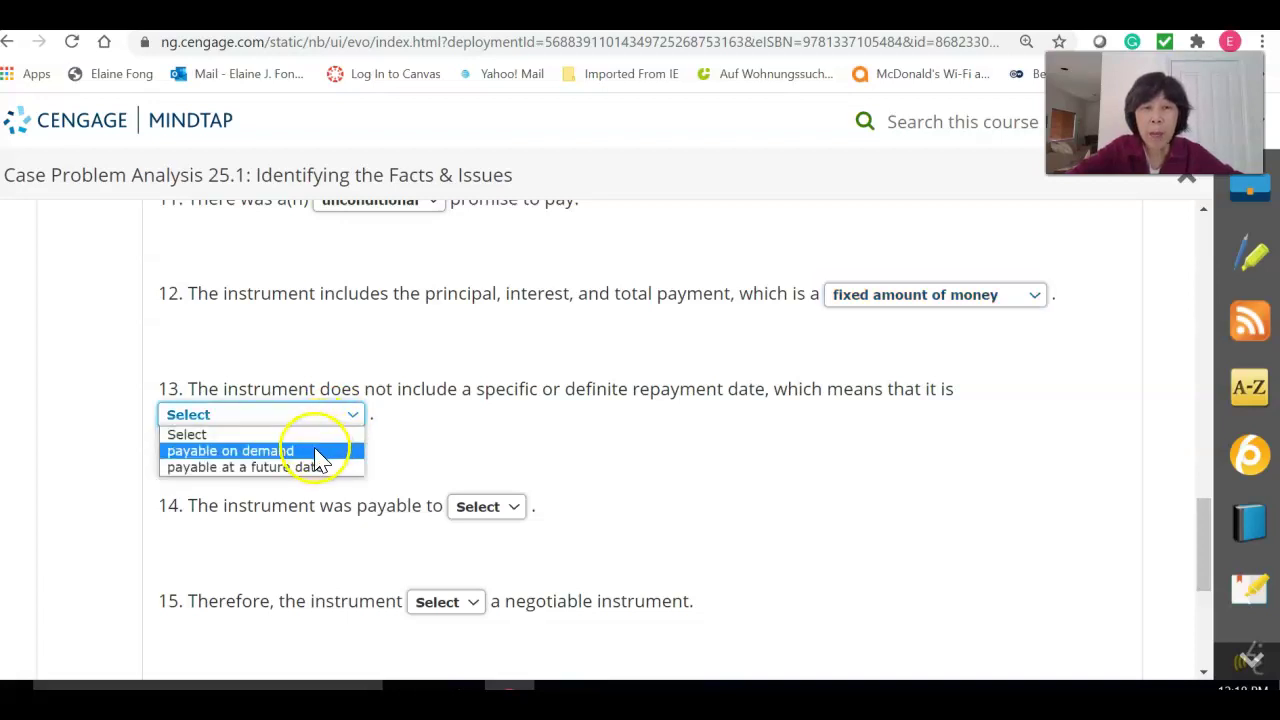
left_click(316, 456)
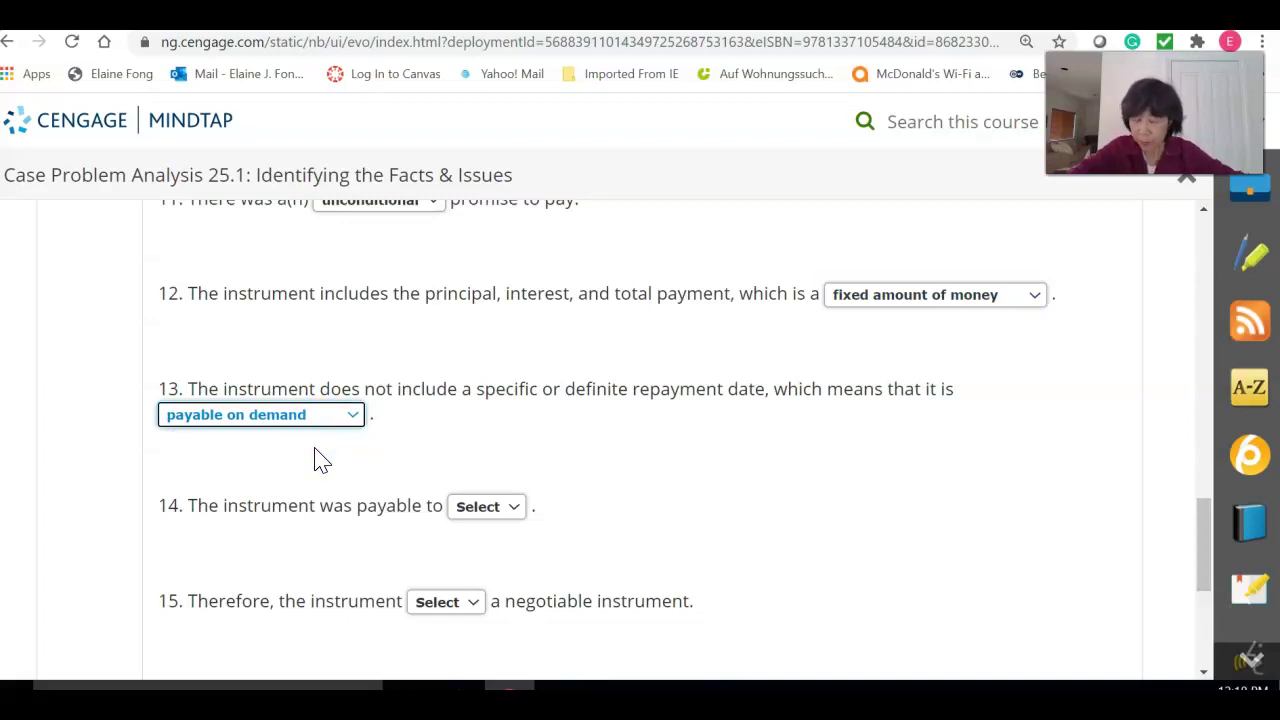
right_click(508, 508)
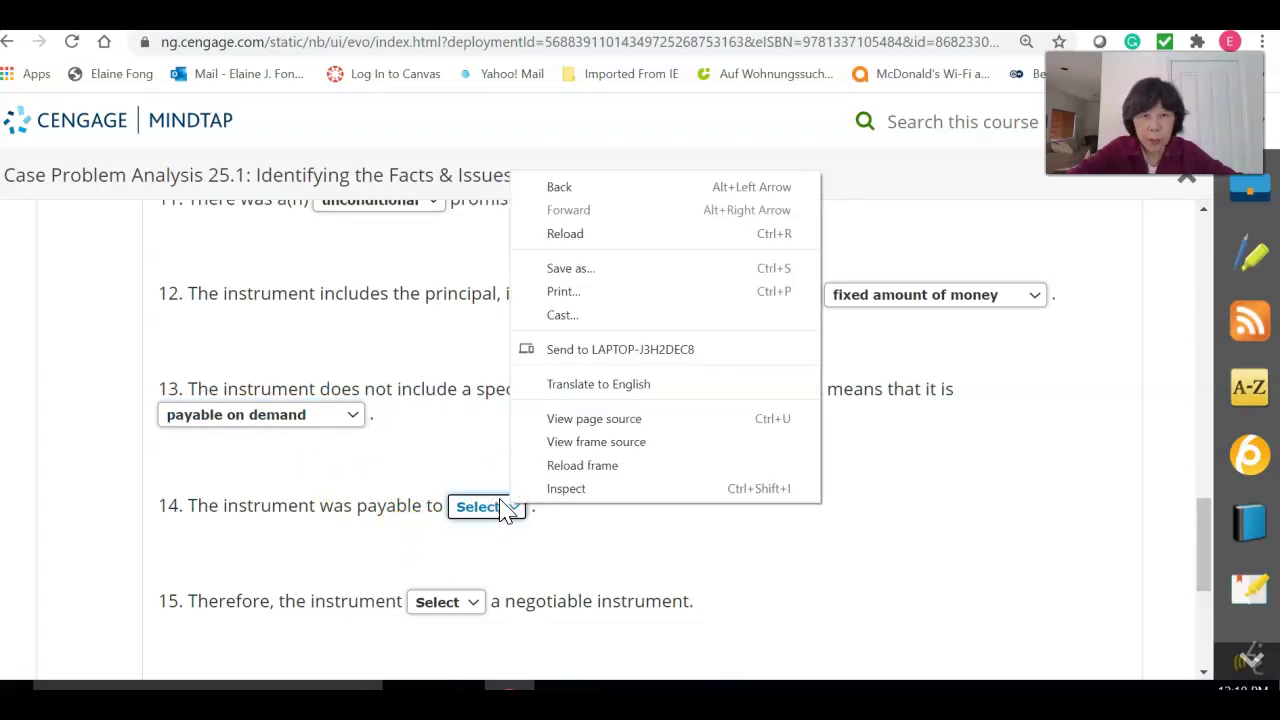
right_click(505, 507)
left_click(505, 508)
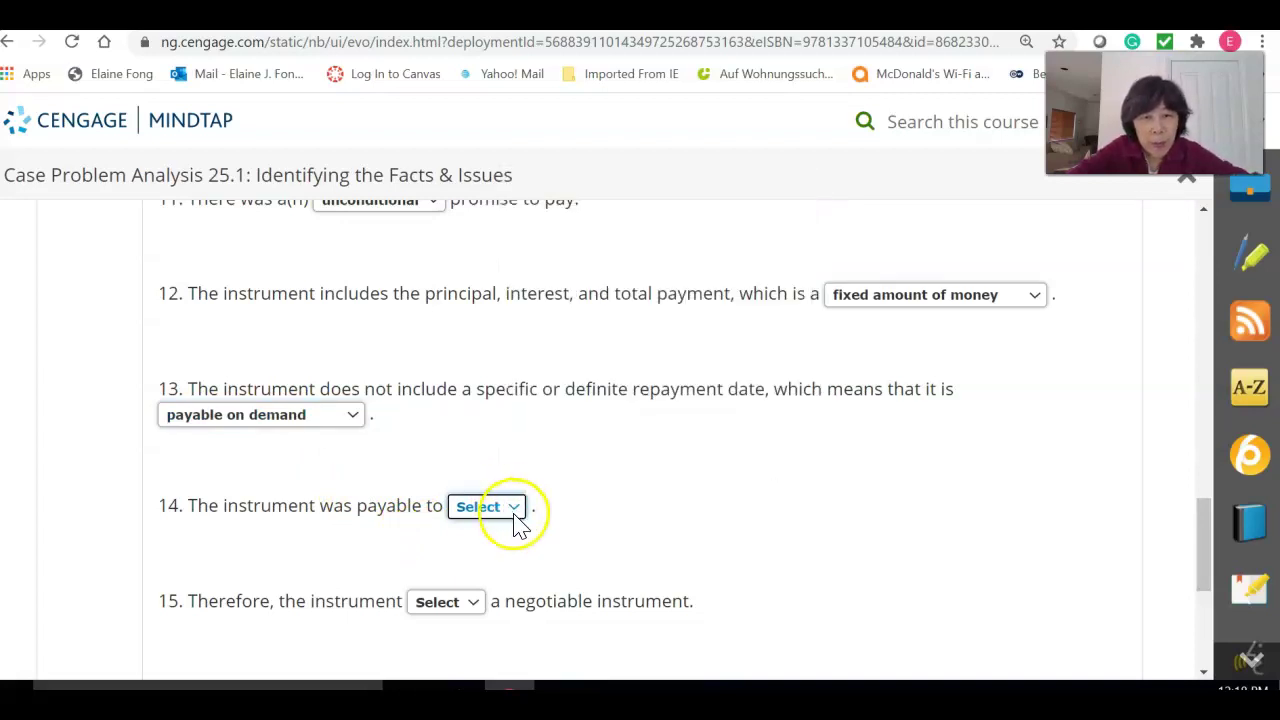
left_click(514, 508)
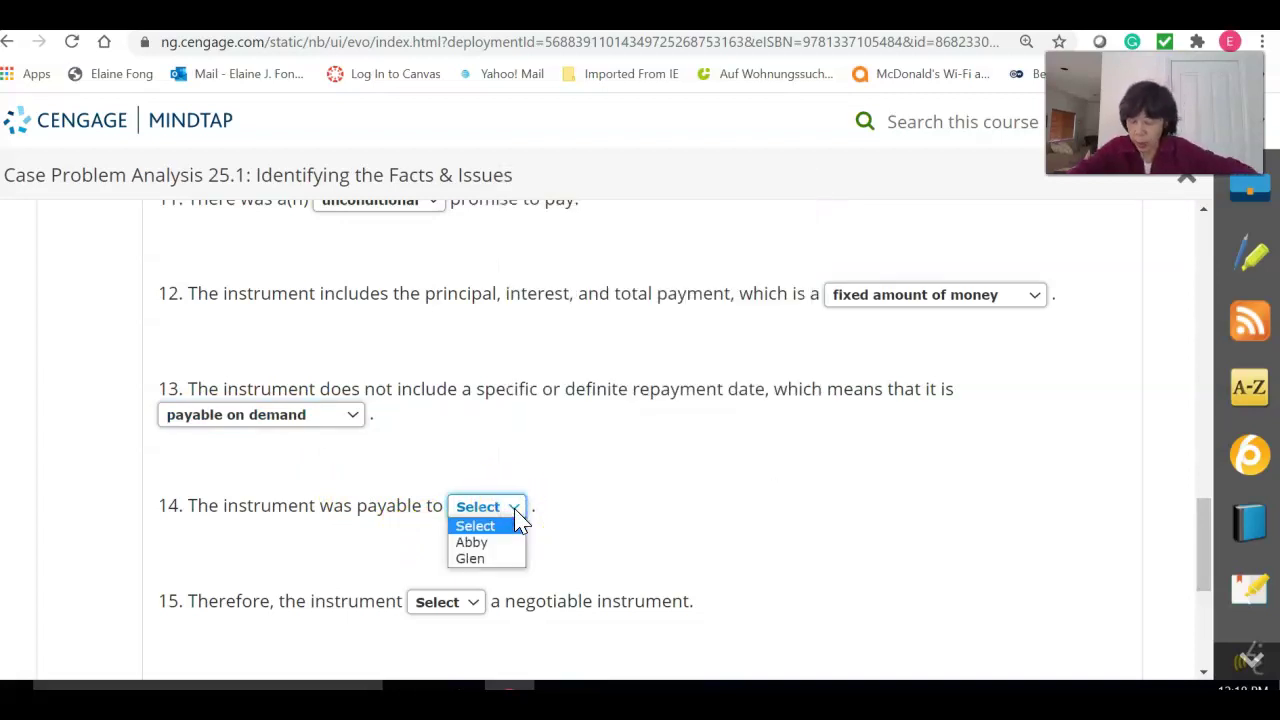
left_click(497, 559)
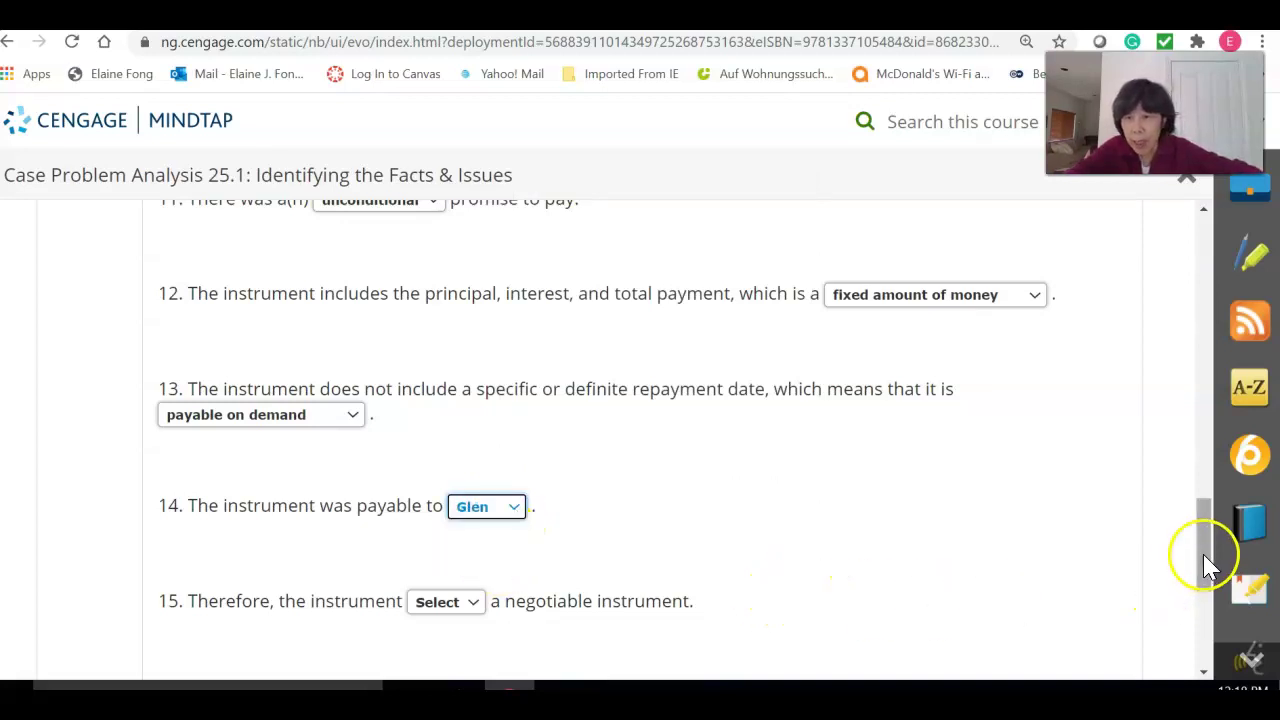
left_click_drag(1200, 540, 1200, 590)
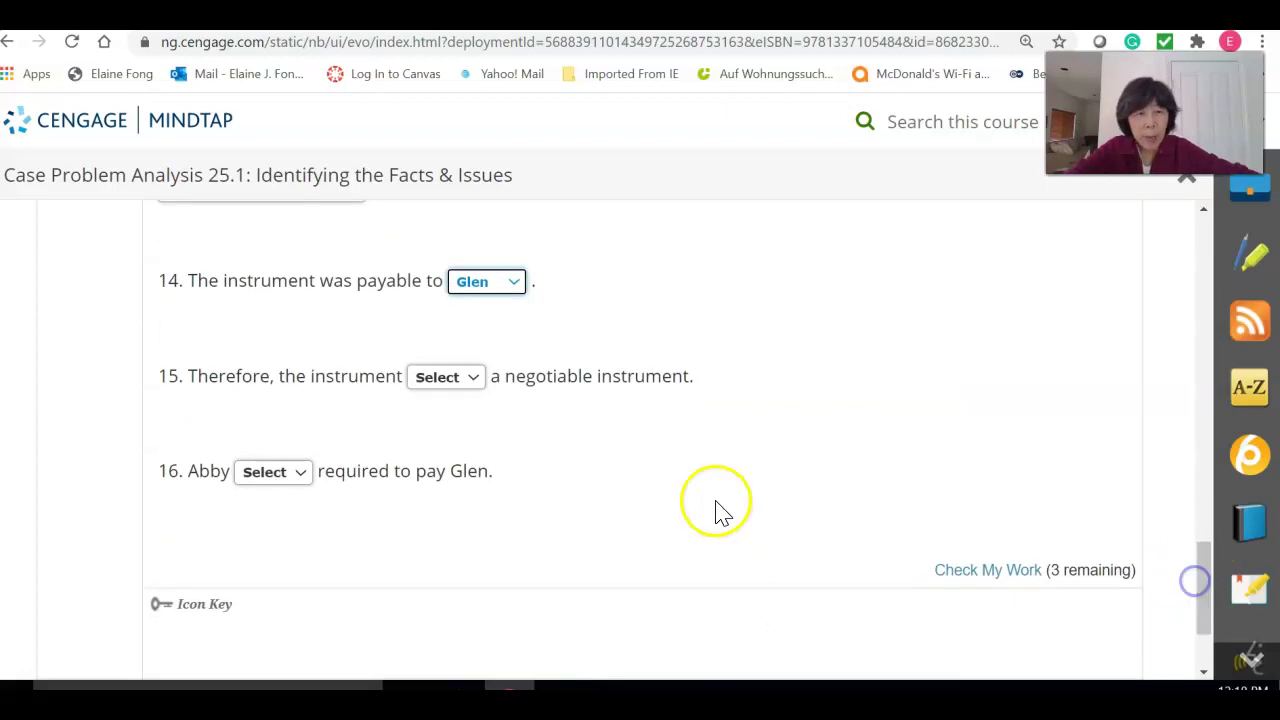
- Answer questions 15 and 16 with 'is', then scroll back to the top
left_click(473, 377)
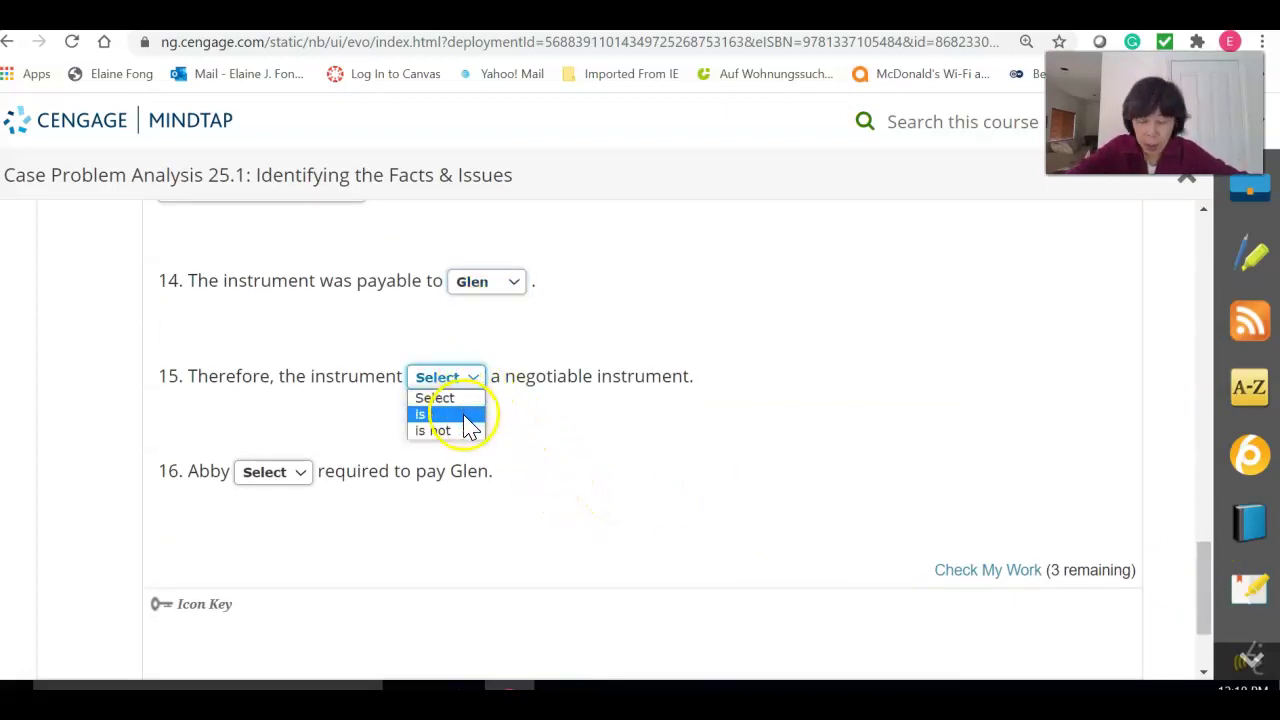
left_click(464, 415)
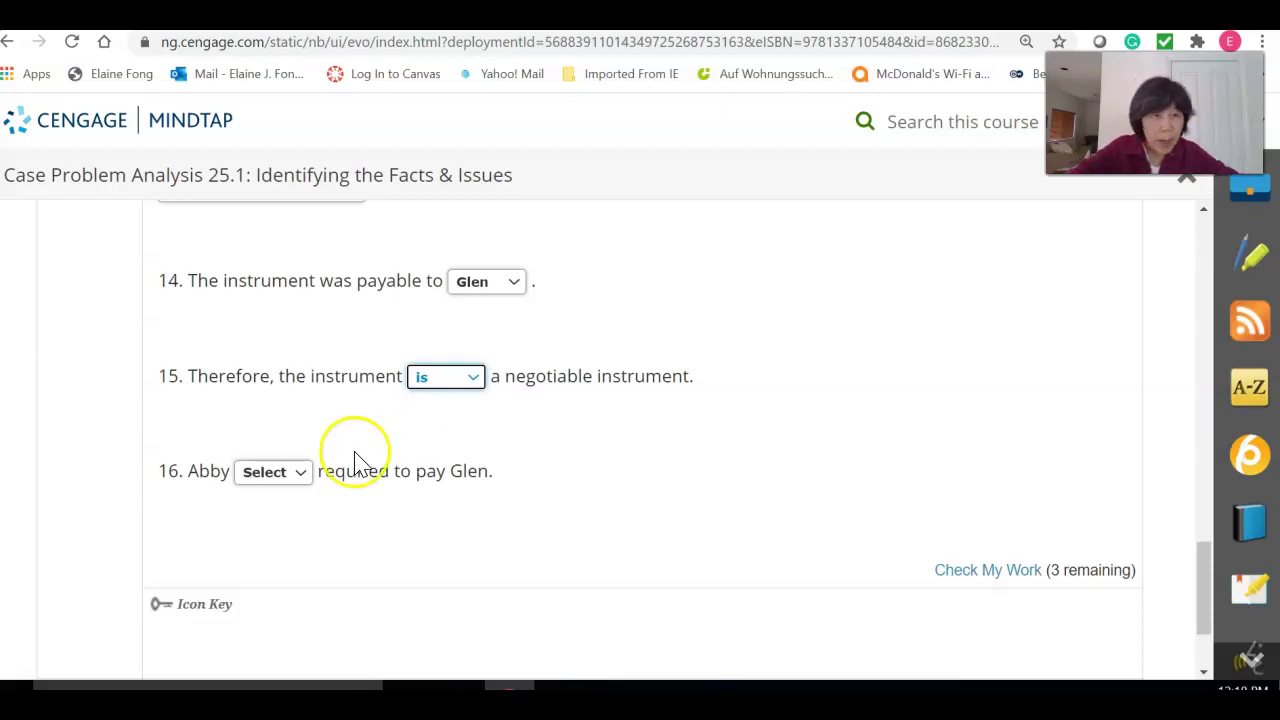
left_click(300, 478)
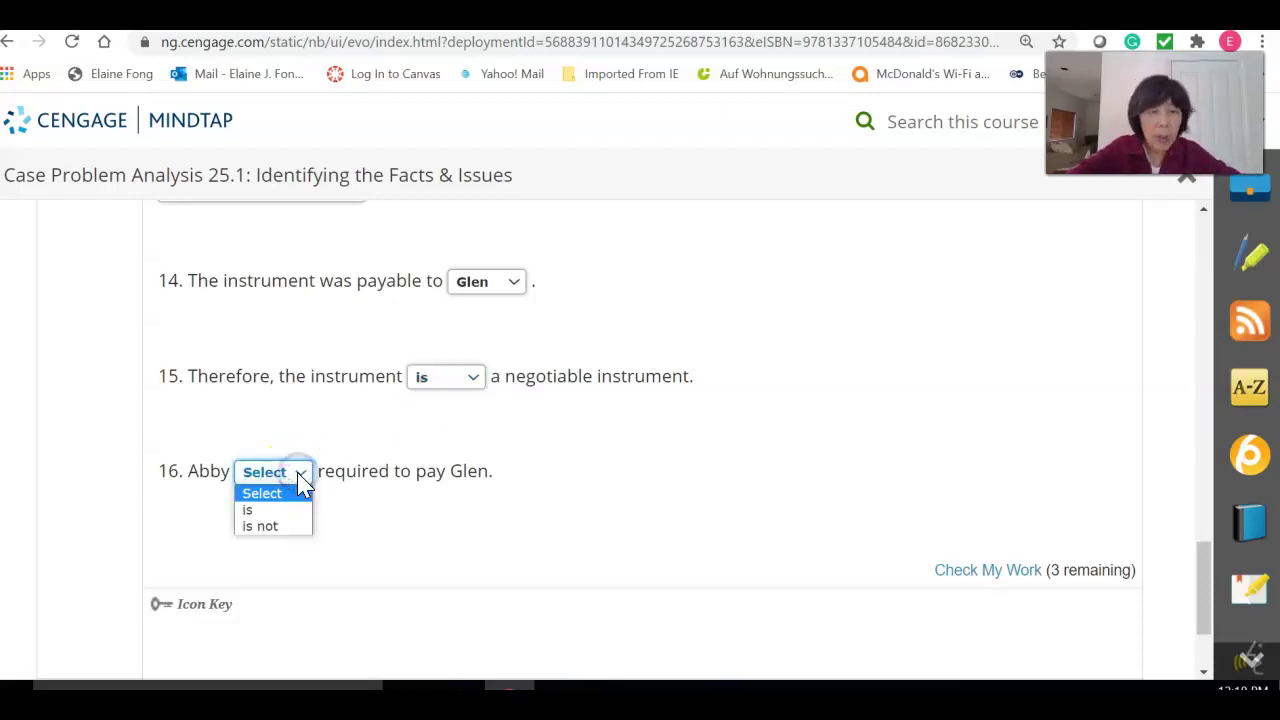
left_click(280, 512)
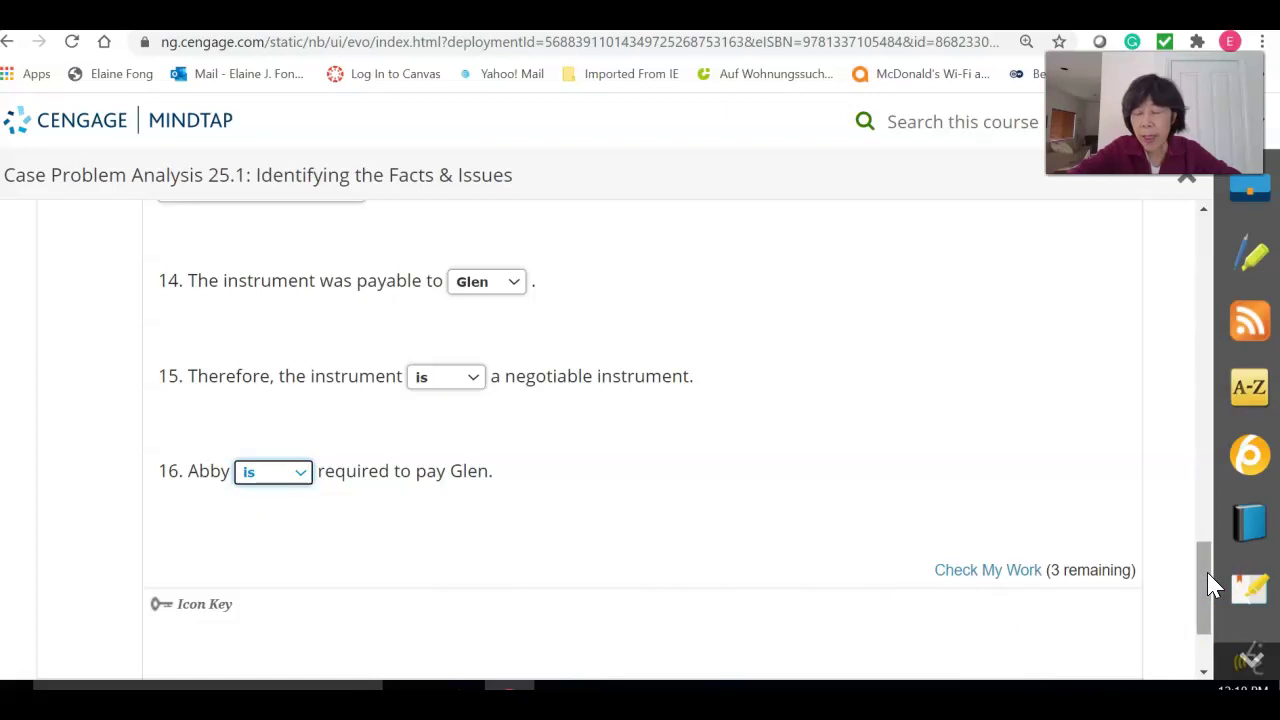
left_click_drag(1208, 585, 1190, 268)
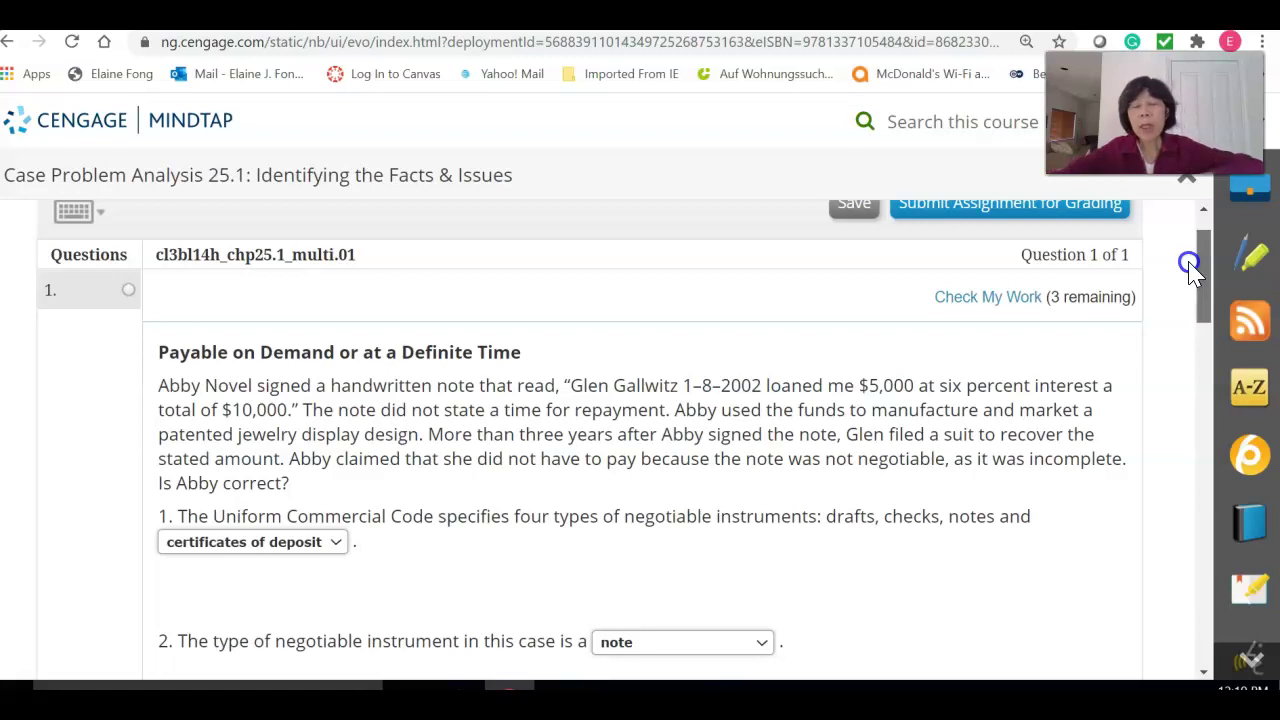
- Close the Identifying the Facts assignment and expand Week 9 on the dashboard
left_click(1188, 190)
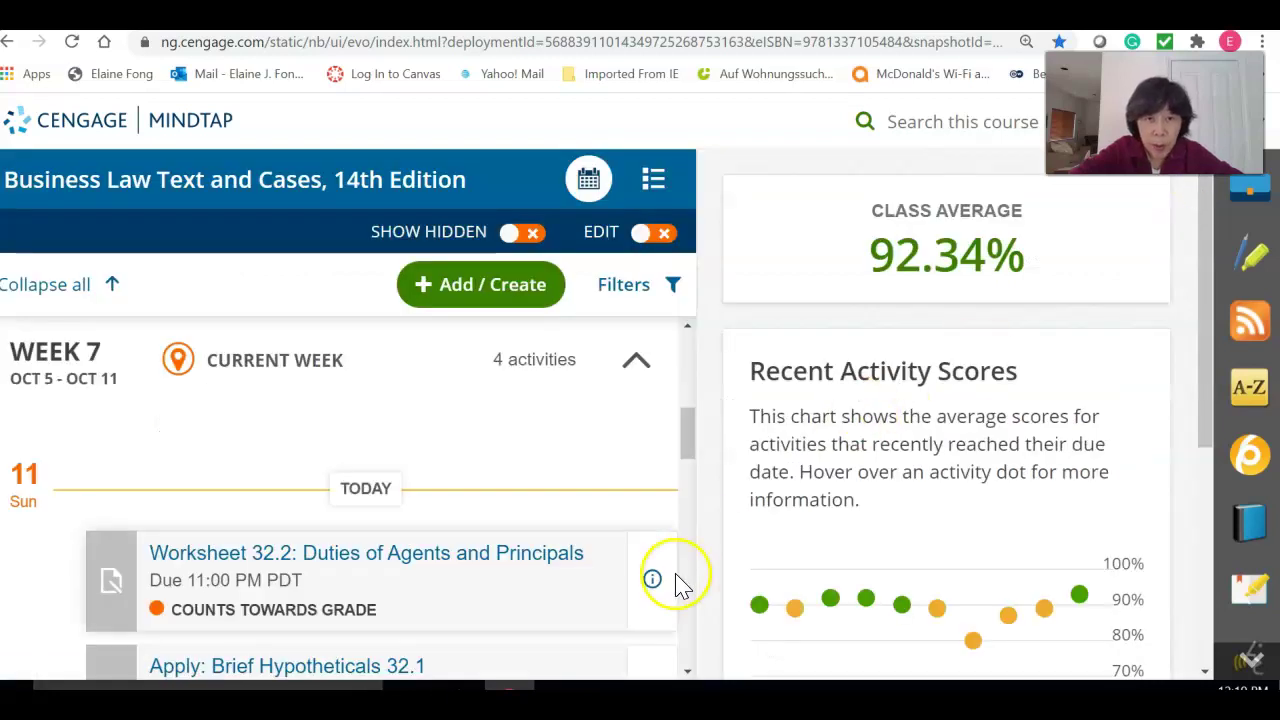
left_click_drag(688, 432, 687, 532)
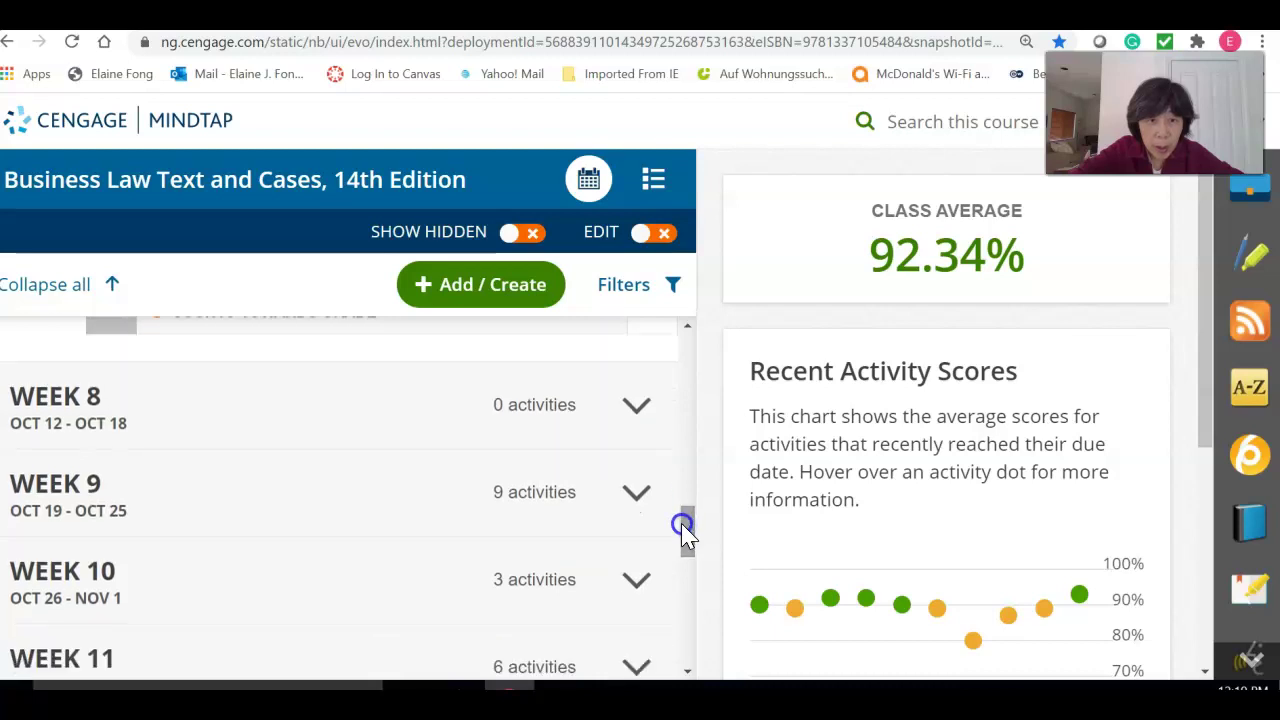
right_click(632, 492)
left_click(631, 493)
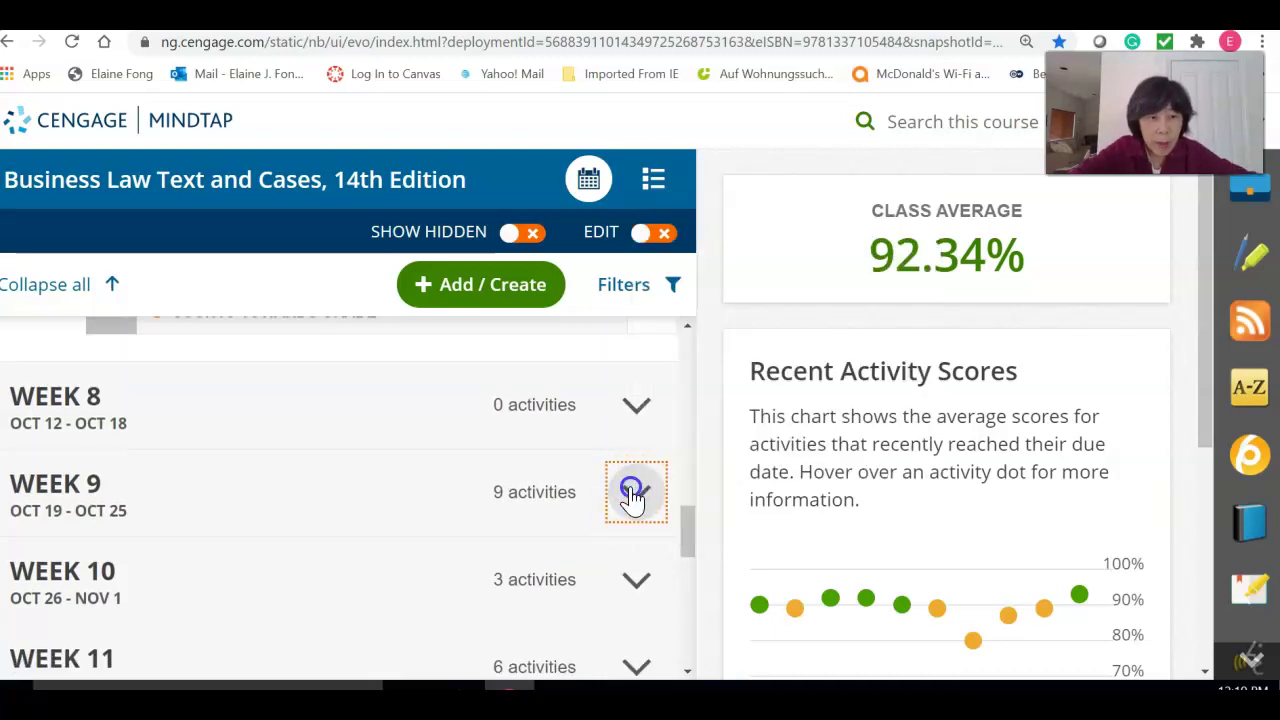
- Scroll down and open the 'Case Problem Analysis 25.1: What if The Facts Were Different?' activity
right_click(630, 488)
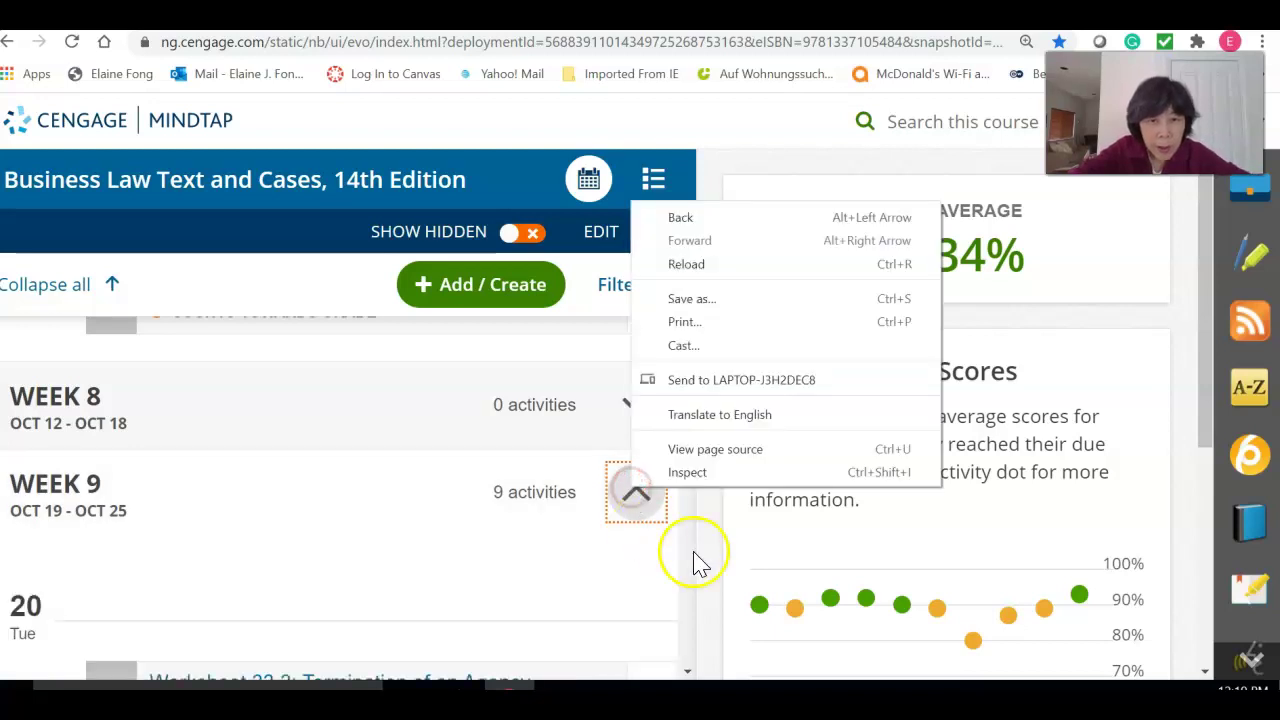
right_click(687, 672)
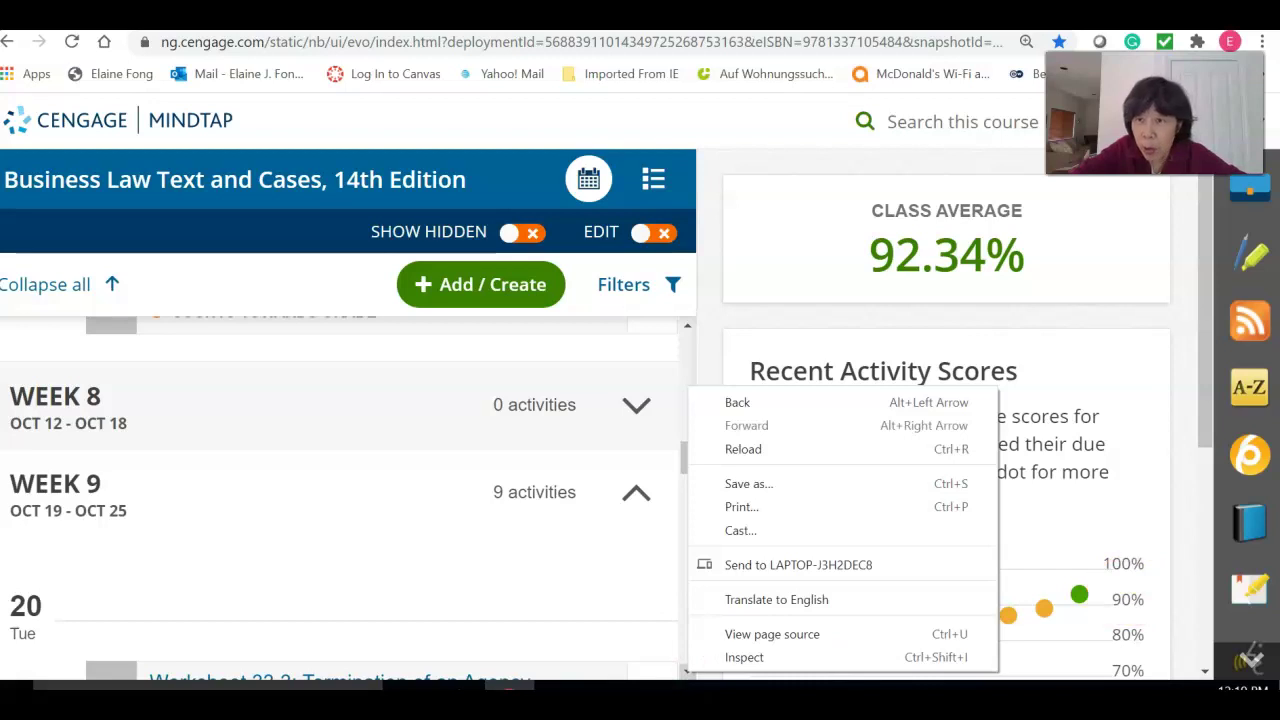
left_click_drag(1205, 352, 1206, 449)
left_click(687, 672)
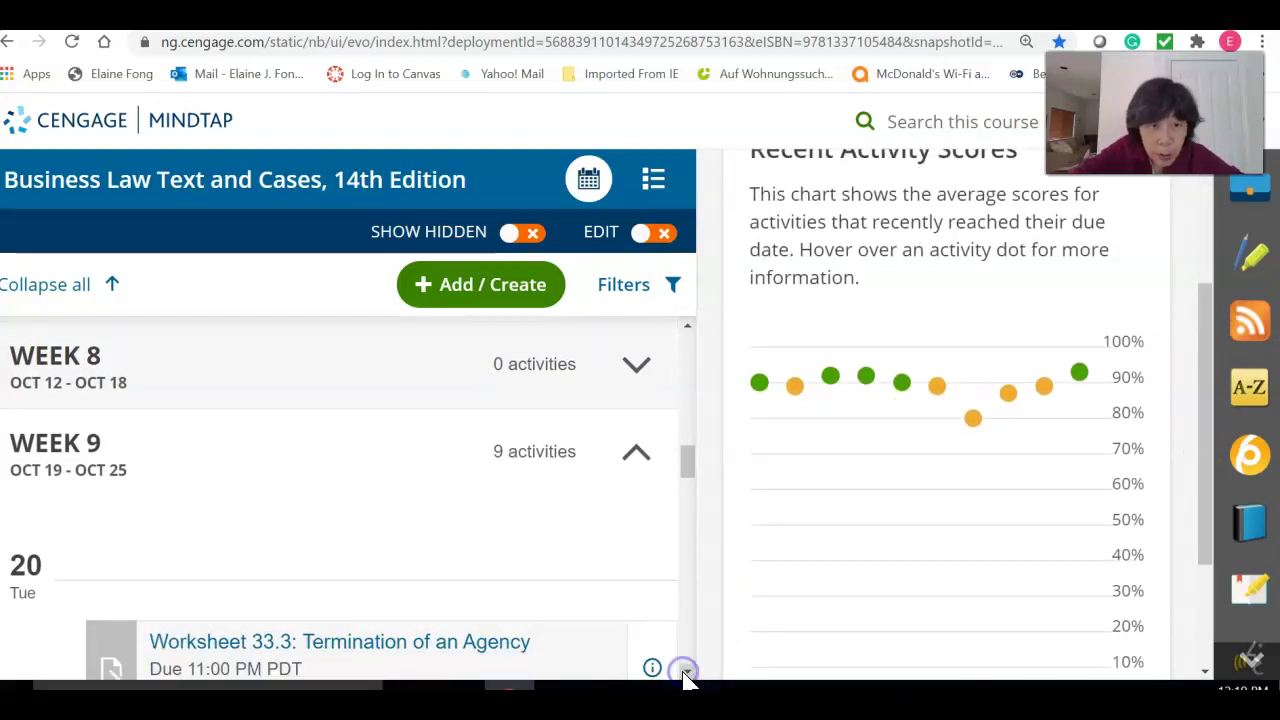
left_click(687, 672)
left_click_drag(687, 672, 684, 674)
left_click(420, 497)
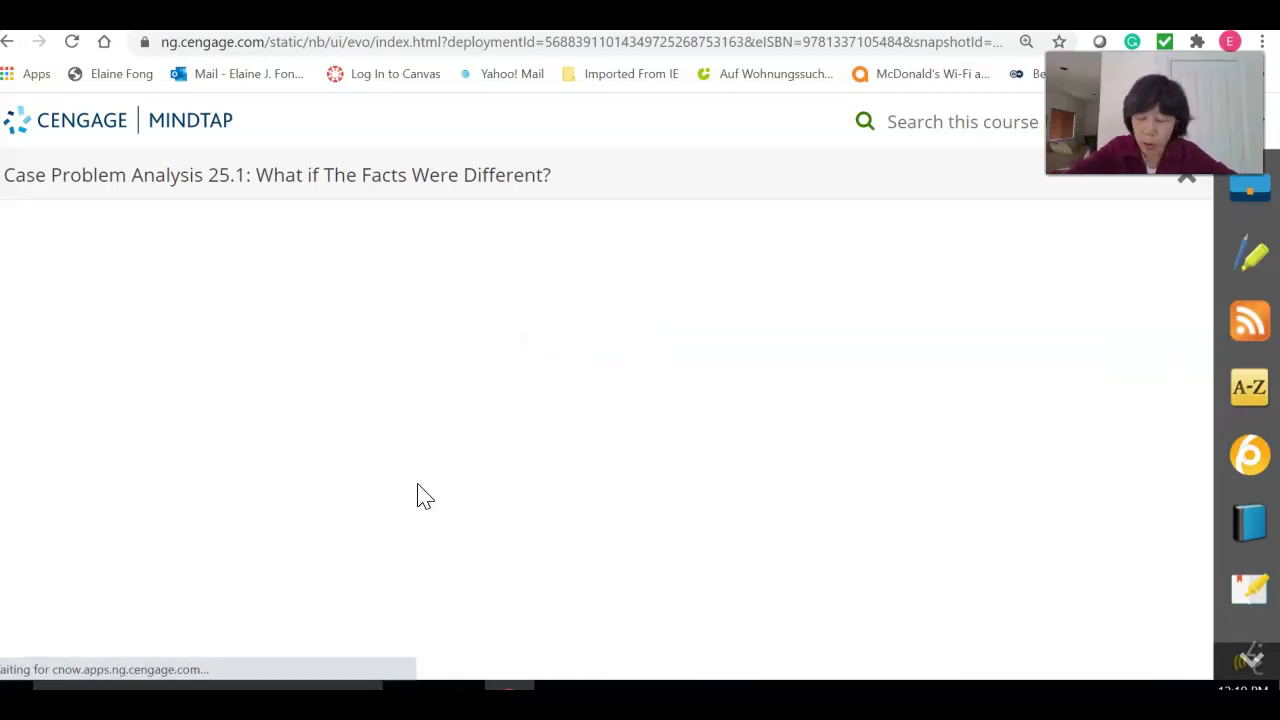
- Start the What if The Facts Were Different? assignment and scroll to its two questions
left_click(196, 415)
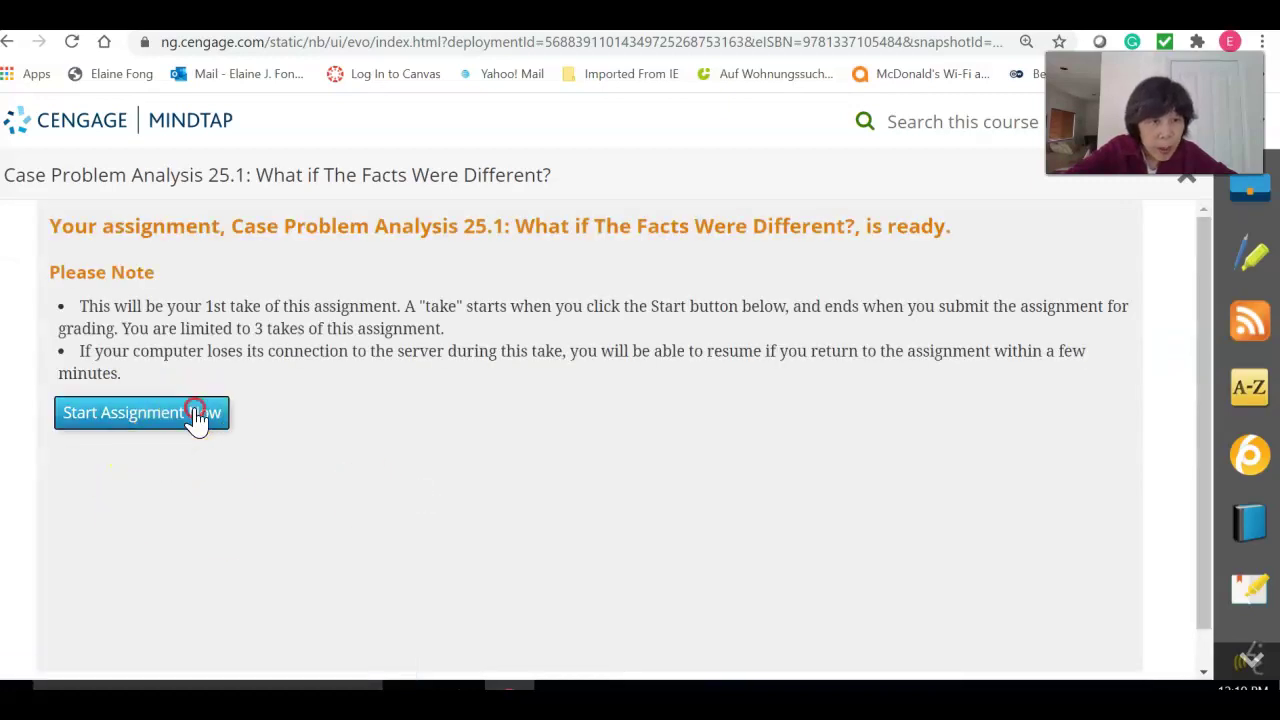
right_click(198, 412)
left_click(166, 418)
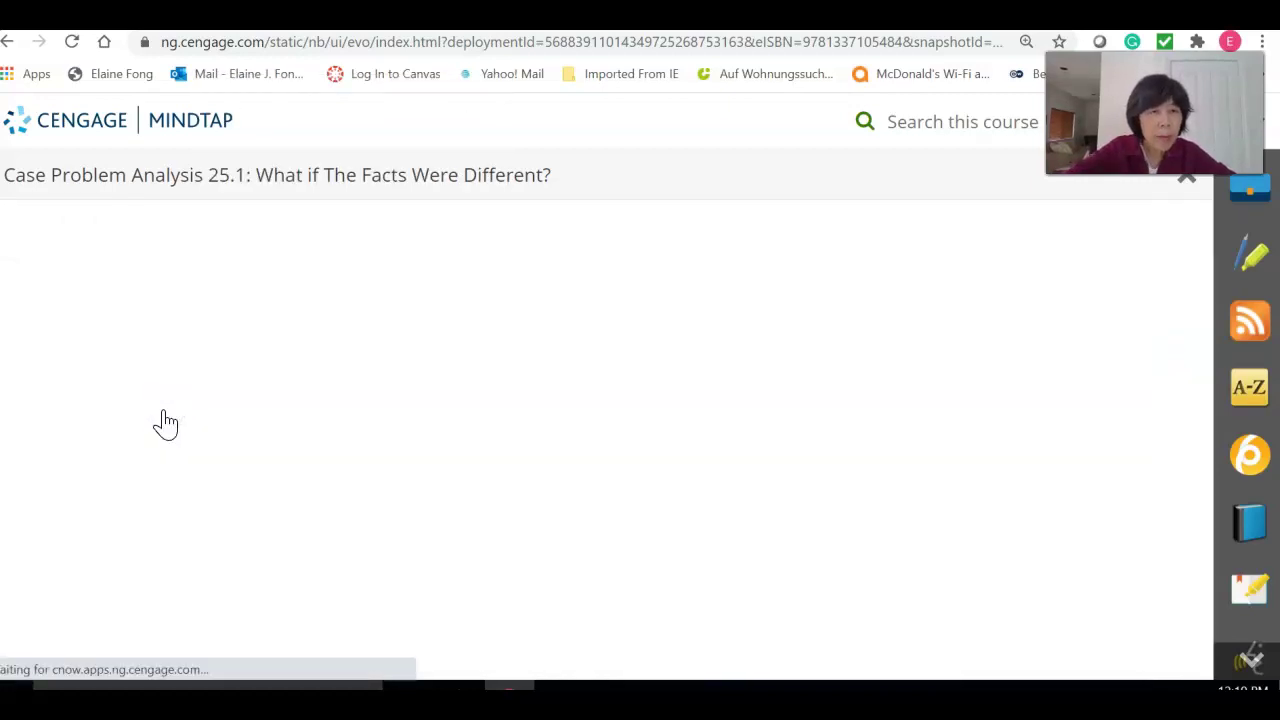
left_click(294, 390)
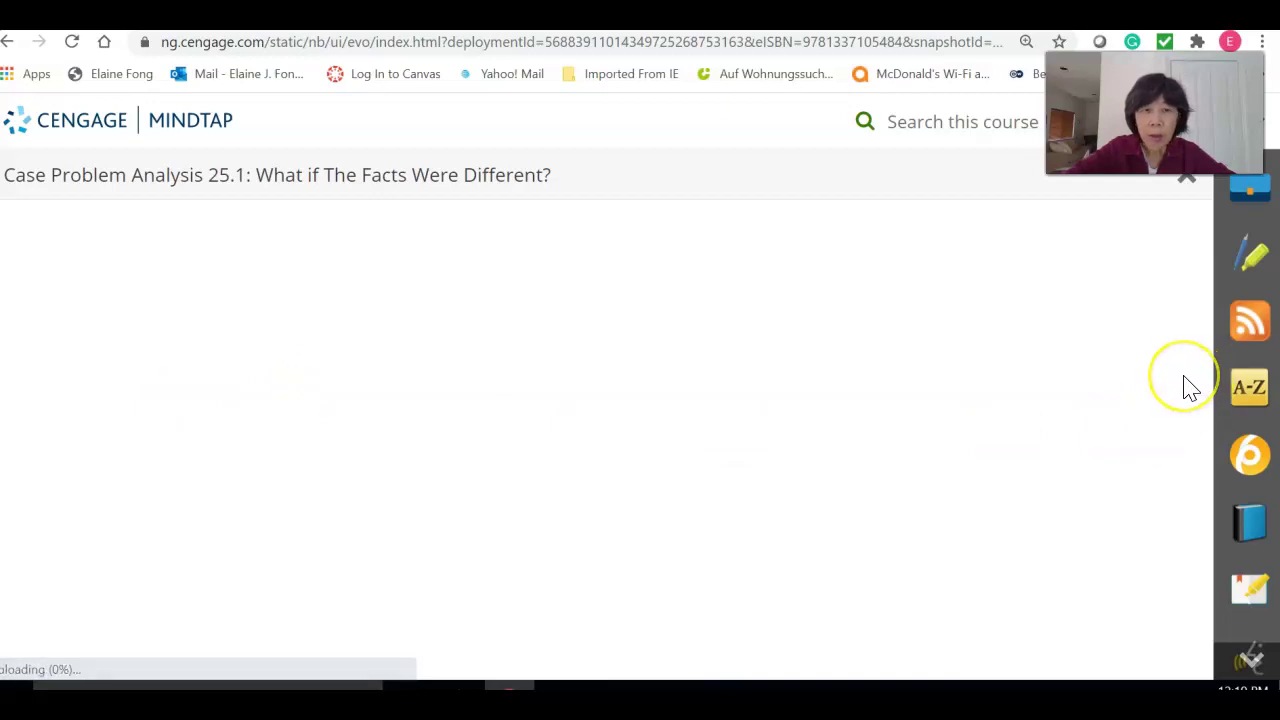
left_click_drag(1212, 305, 1206, 359)
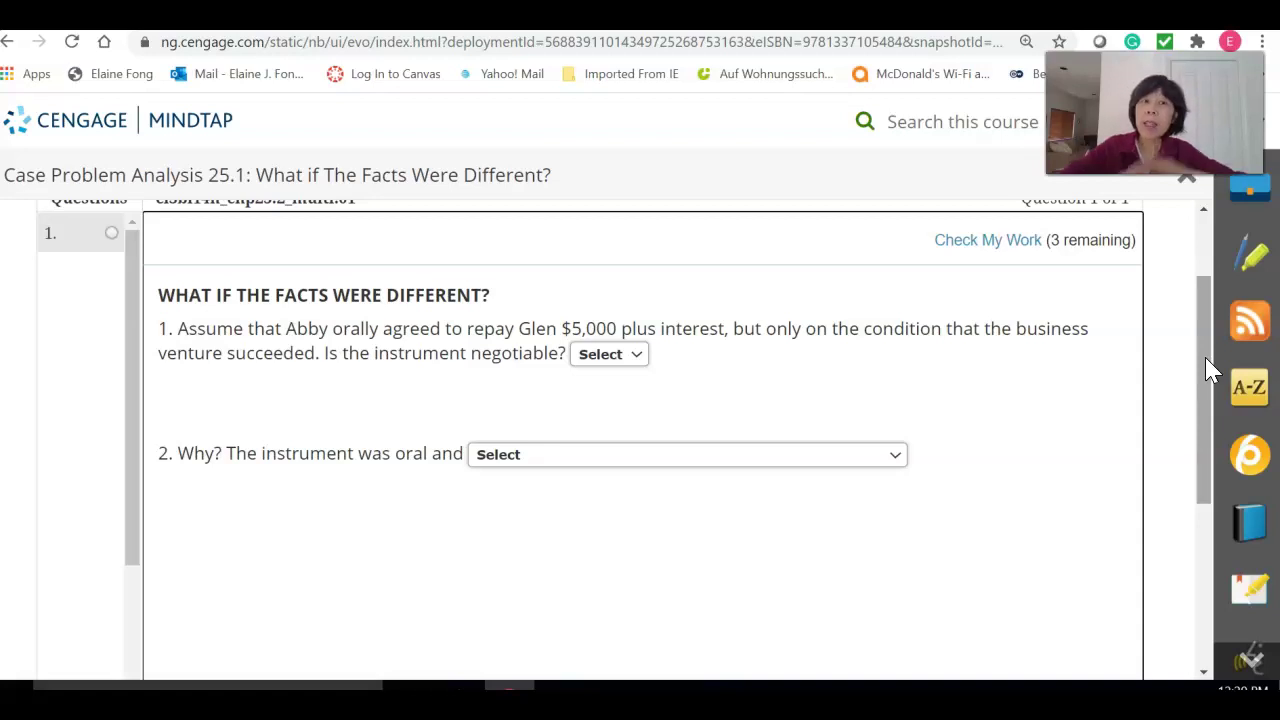
- Answer question 1 'No' and question 2 'the instrument includes a conditional promise to pay'
left_click(634, 360)
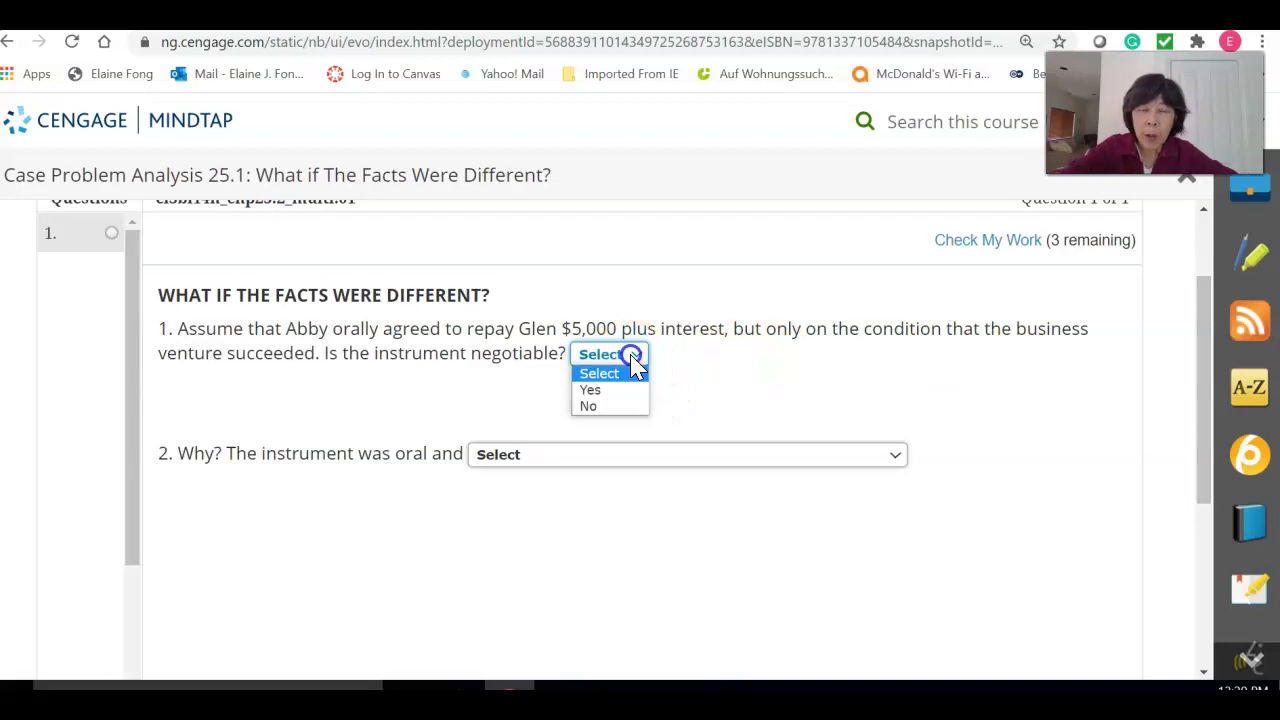
left_click(617, 407)
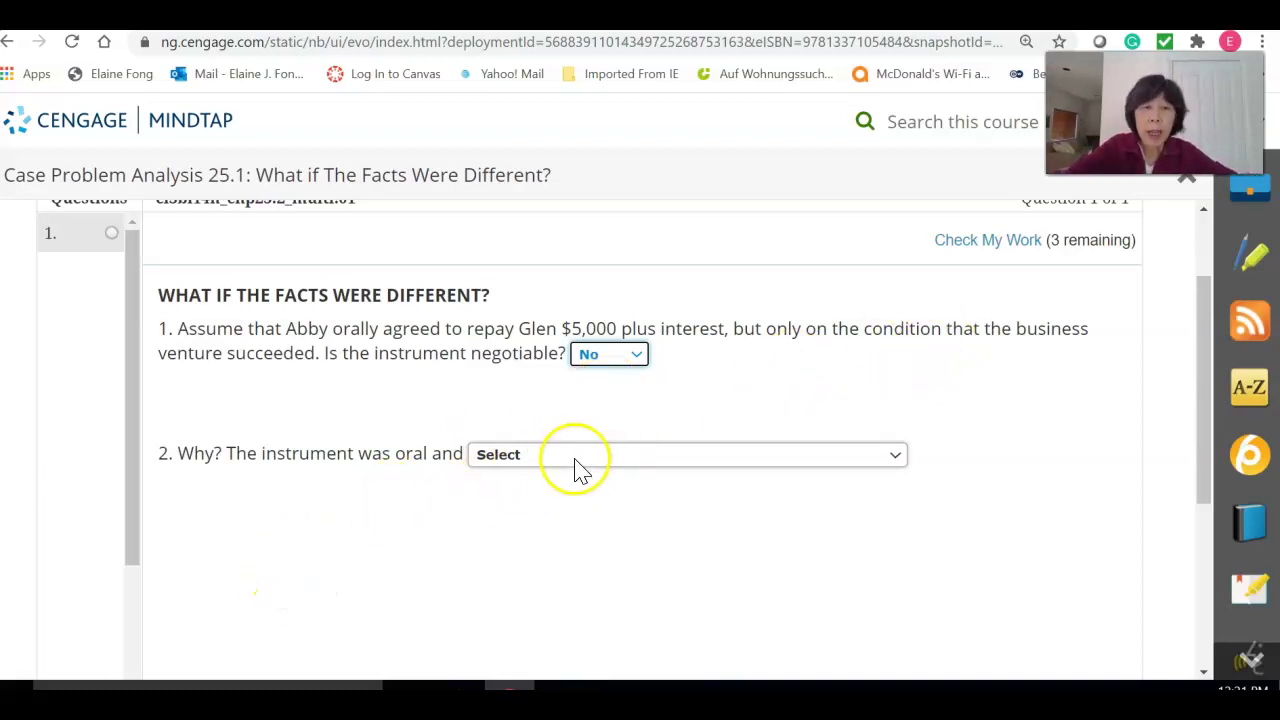
left_click(627, 457)
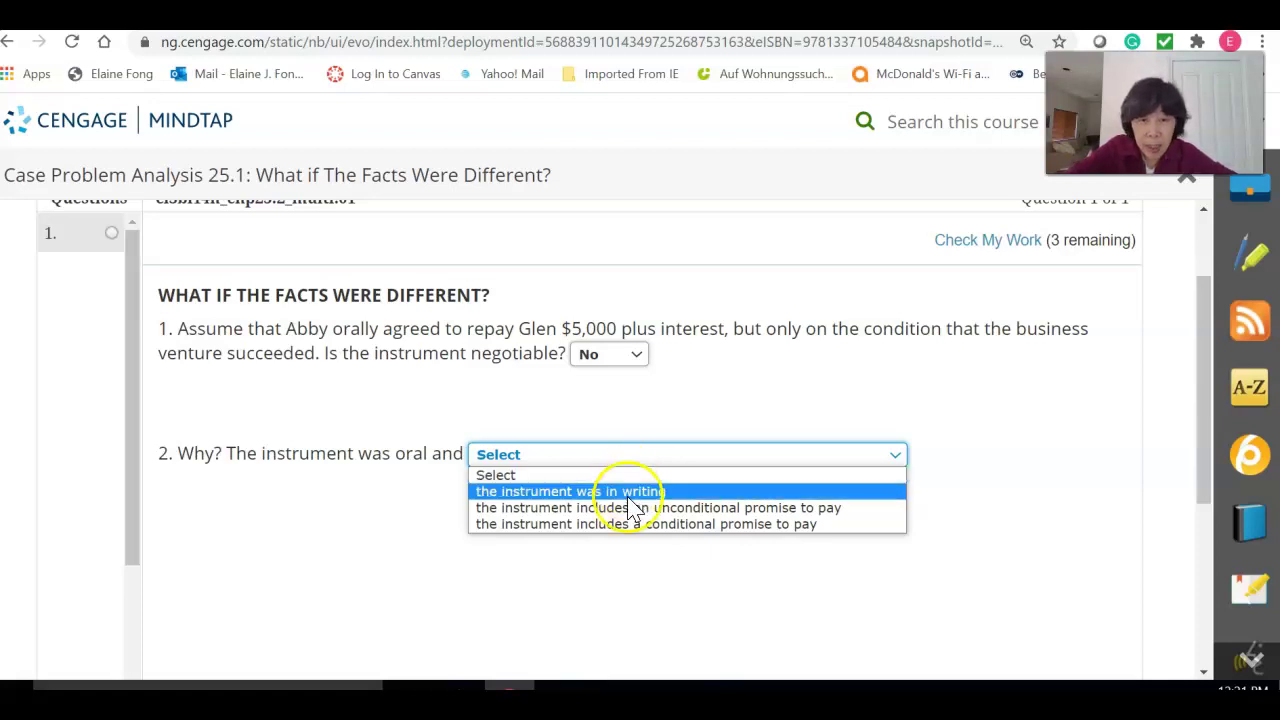
left_click(655, 527)
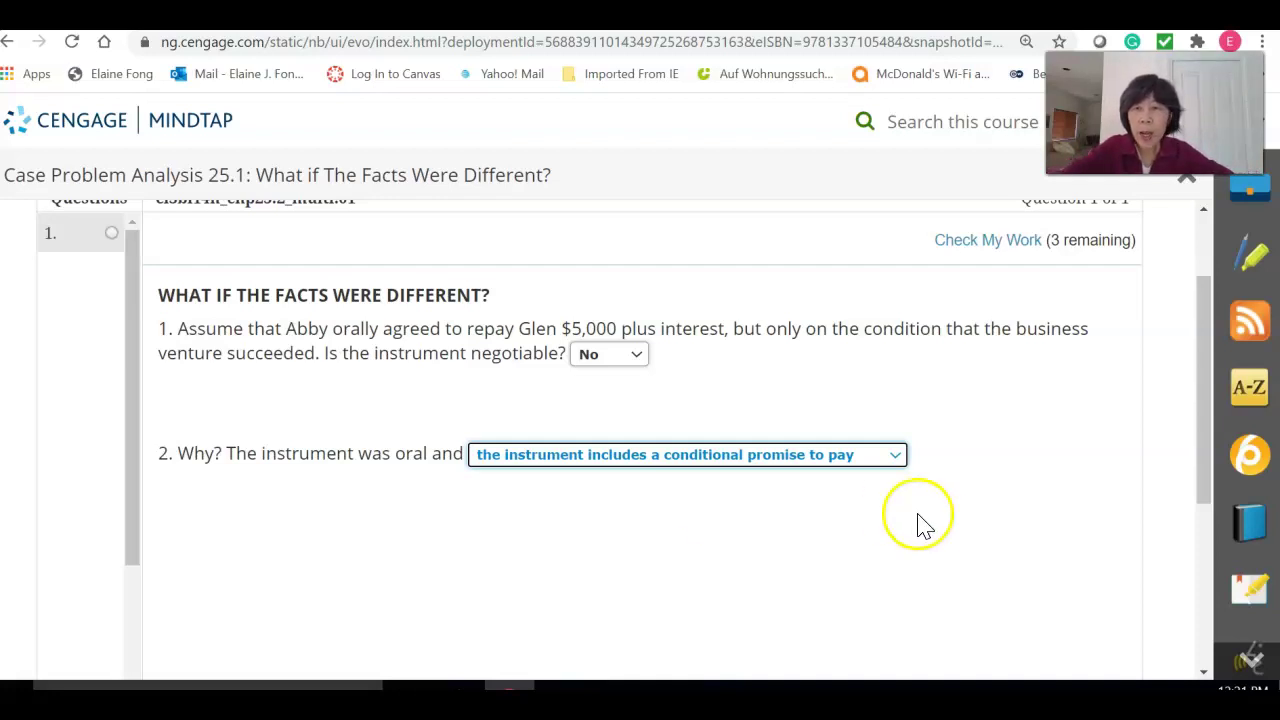
left_click(1205, 340)
mouse_move(1205, 340)
left_mouse_down()
mouse_move(1203, 389)
mouse_move(1208, 345)
left_mouse_up()
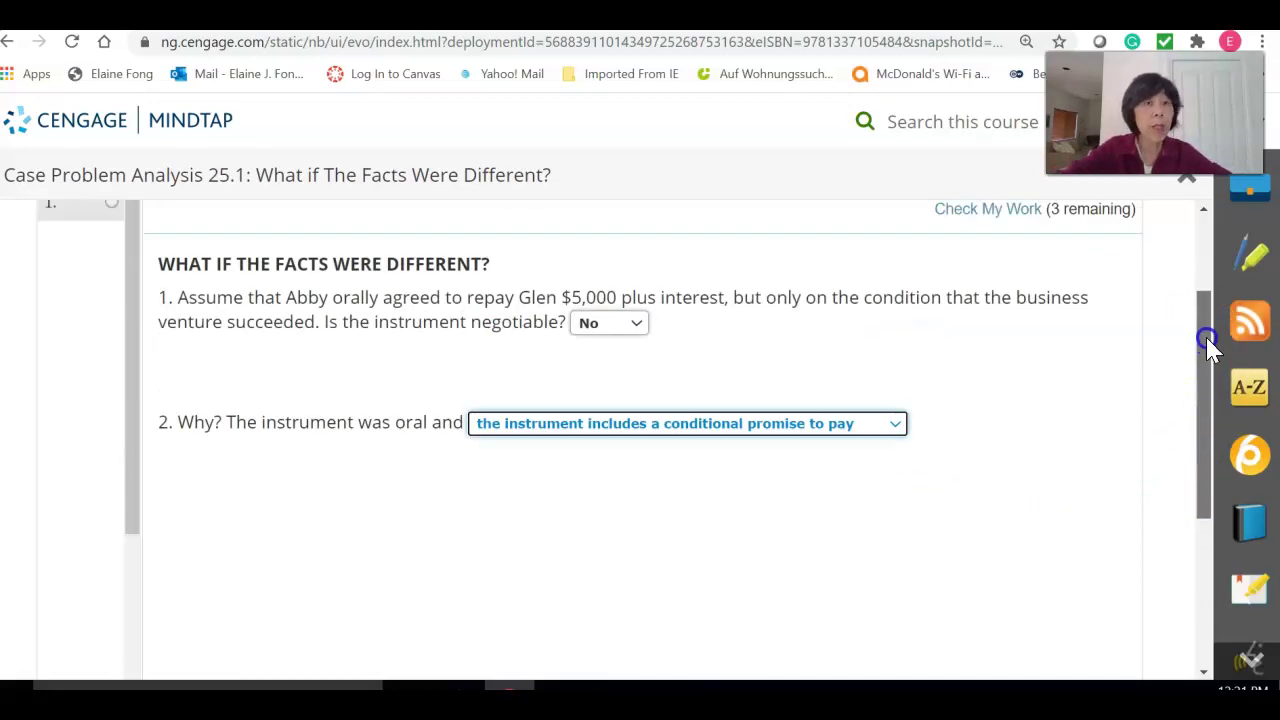